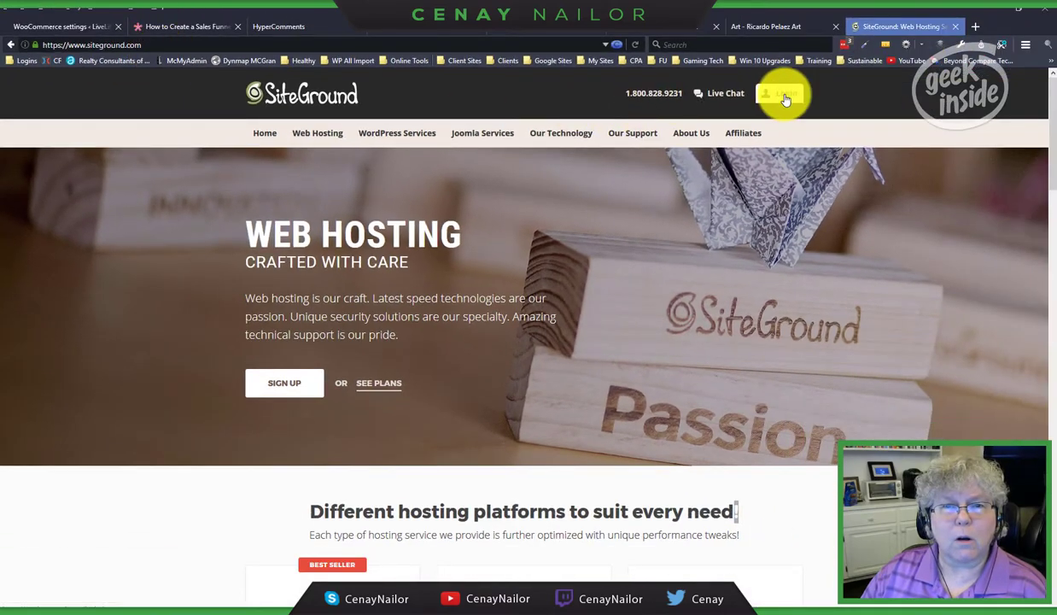
# Step: Sign in to the SiteGround User's Area with the saved food academy account login
pyautogui.click(783, 97)
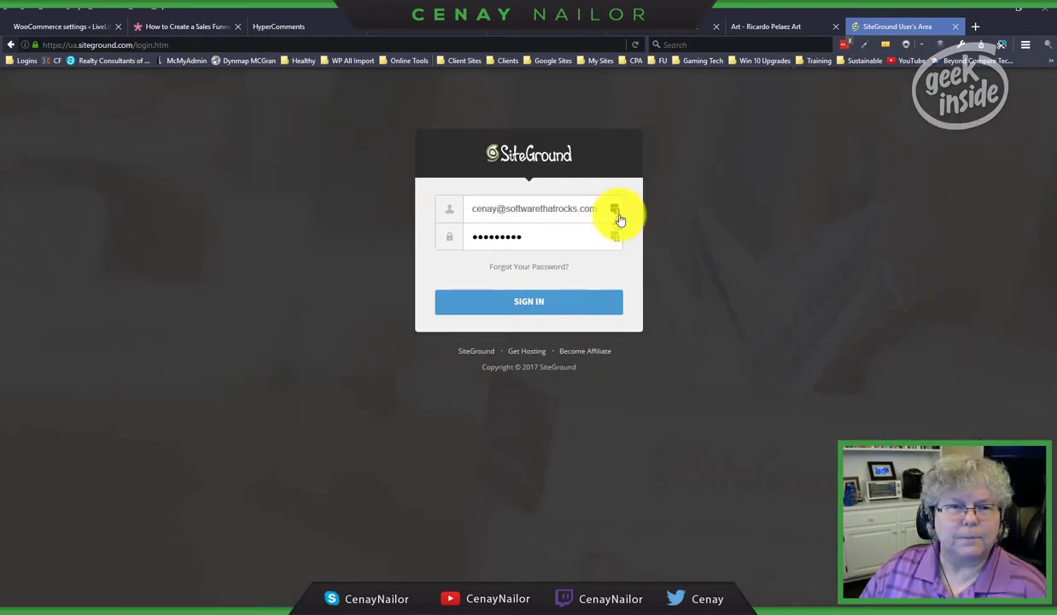
pyautogui.click(612, 229)
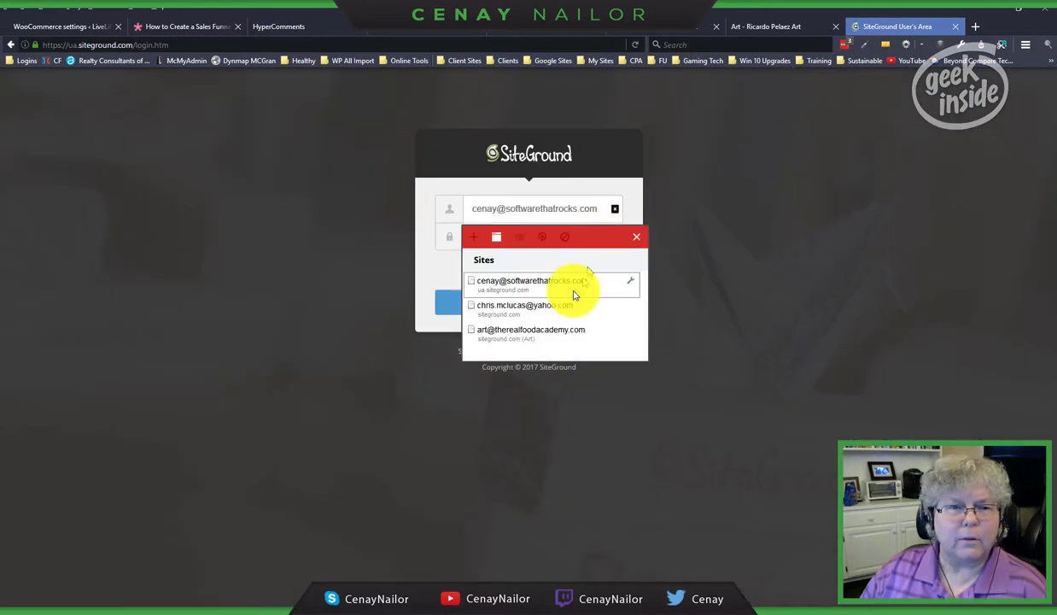
pyautogui.click(561, 340)
pyautogui.click(555, 301)
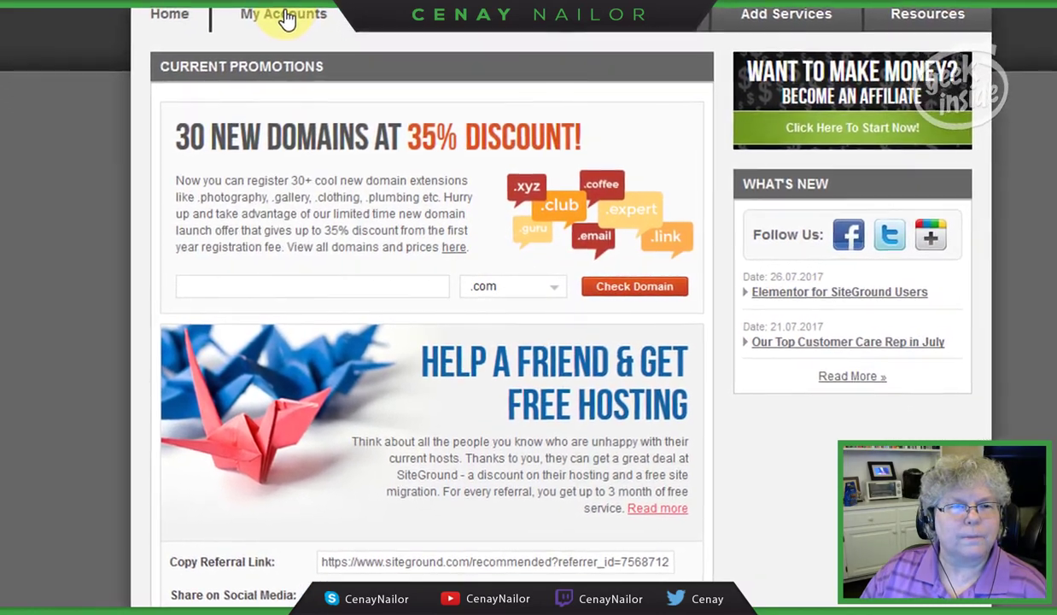
# Step: Open cPanel for therealfoodacademy.com and go to its Autoresponders page in the Mail section
pyautogui.click(293, 26)
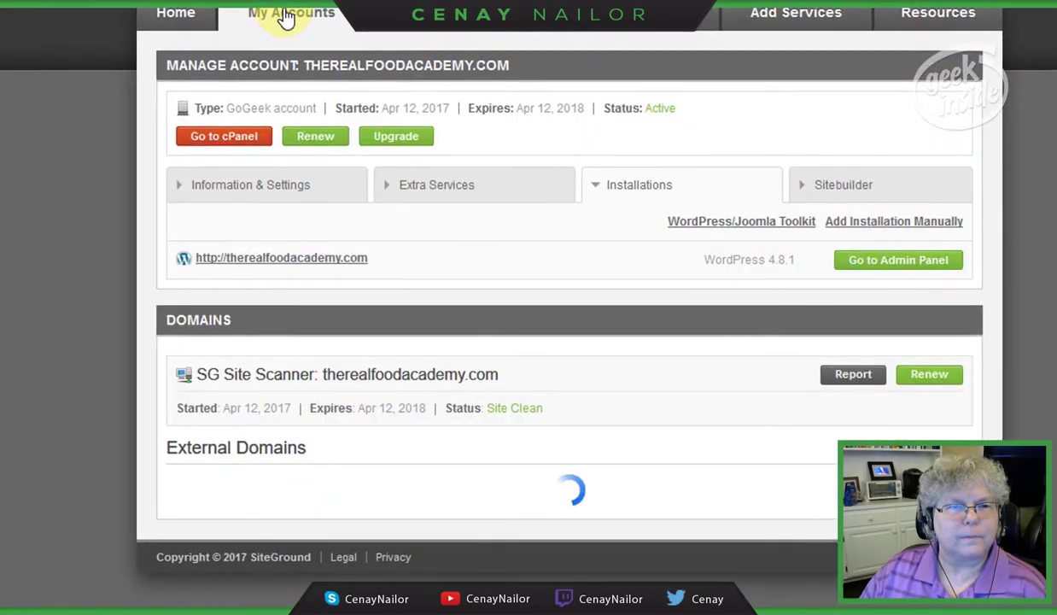
pyautogui.click(226, 148)
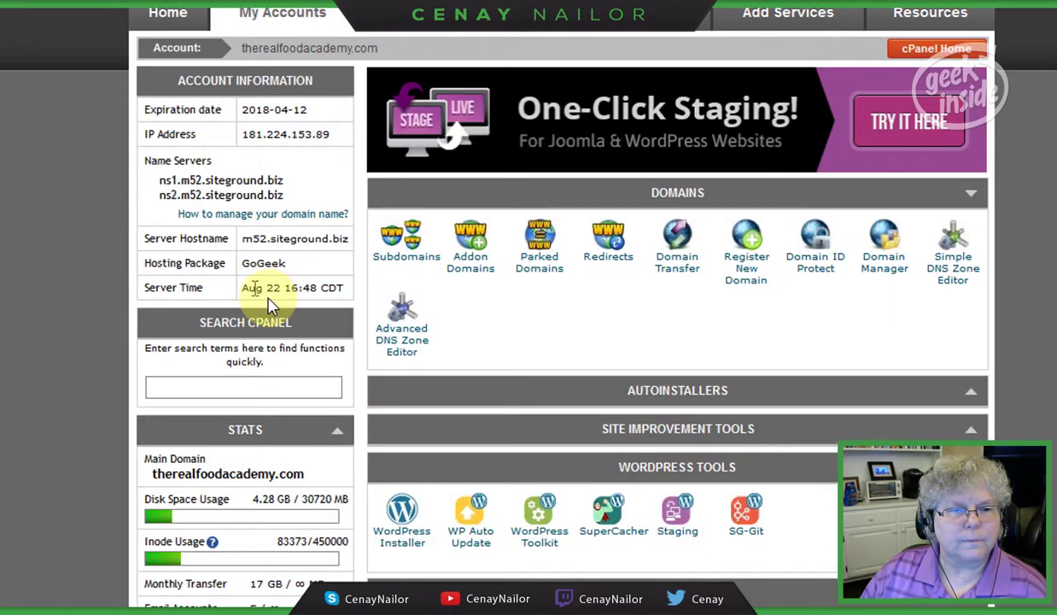
pyautogui.scroll(-3, 435, 421)
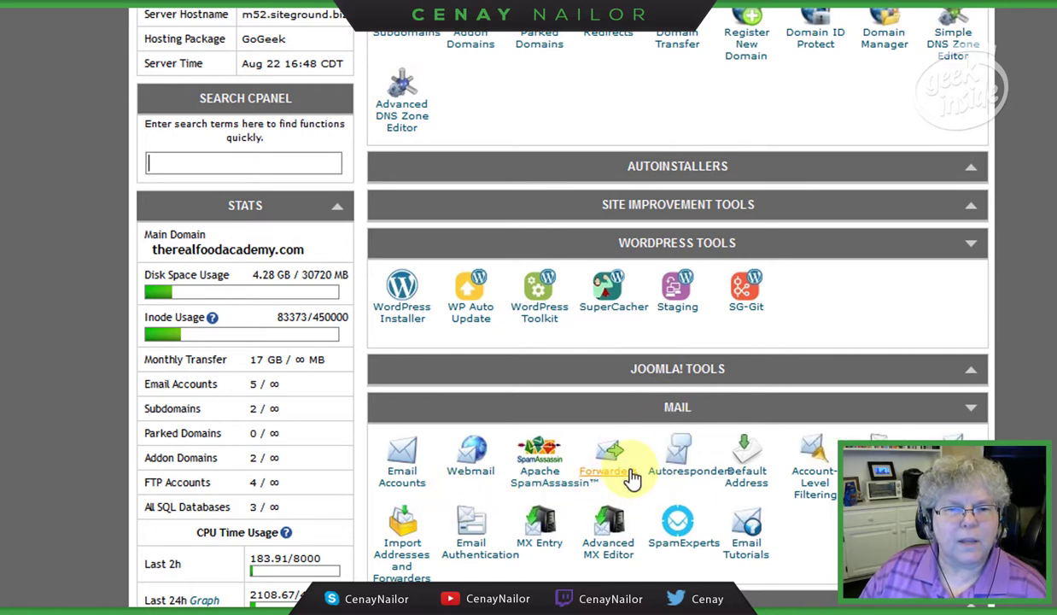
pyautogui.click(683, 478)
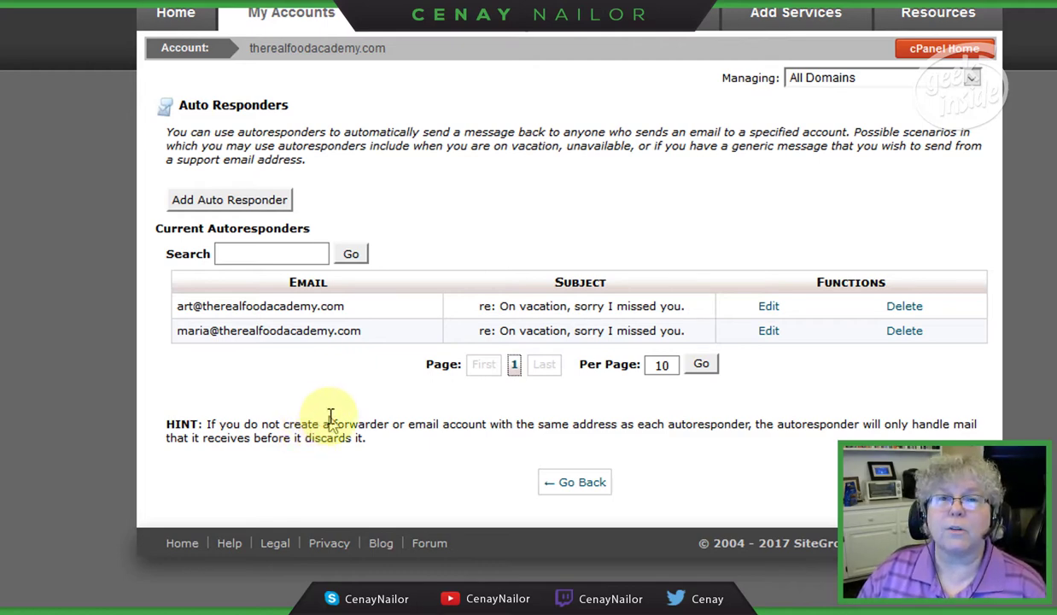
pyautogui.click(771, 312)
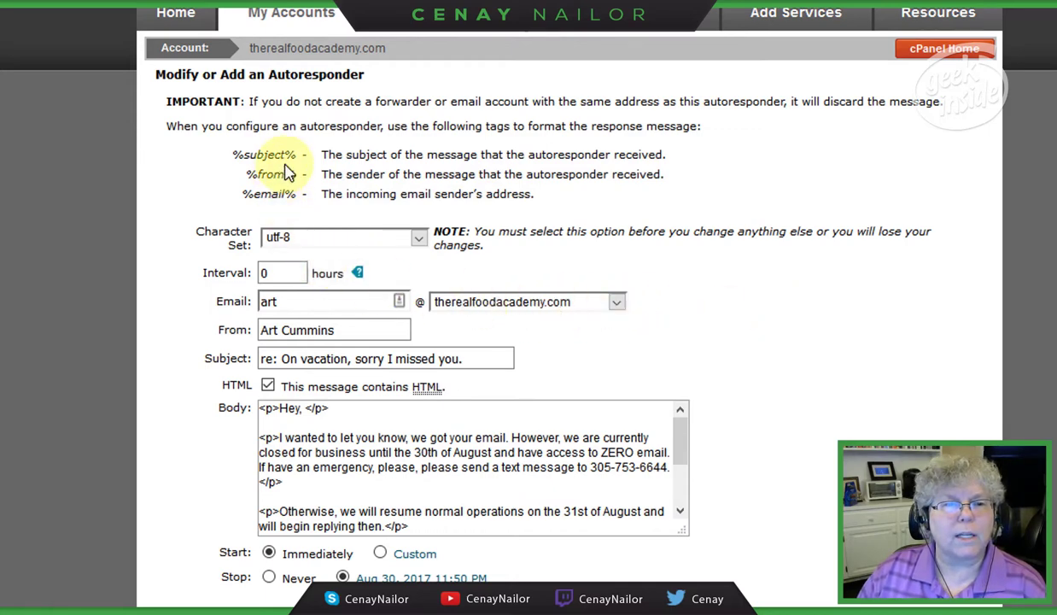
pyautogui.moveTo(296, 157); pyautogui.dragTo(217, 165)
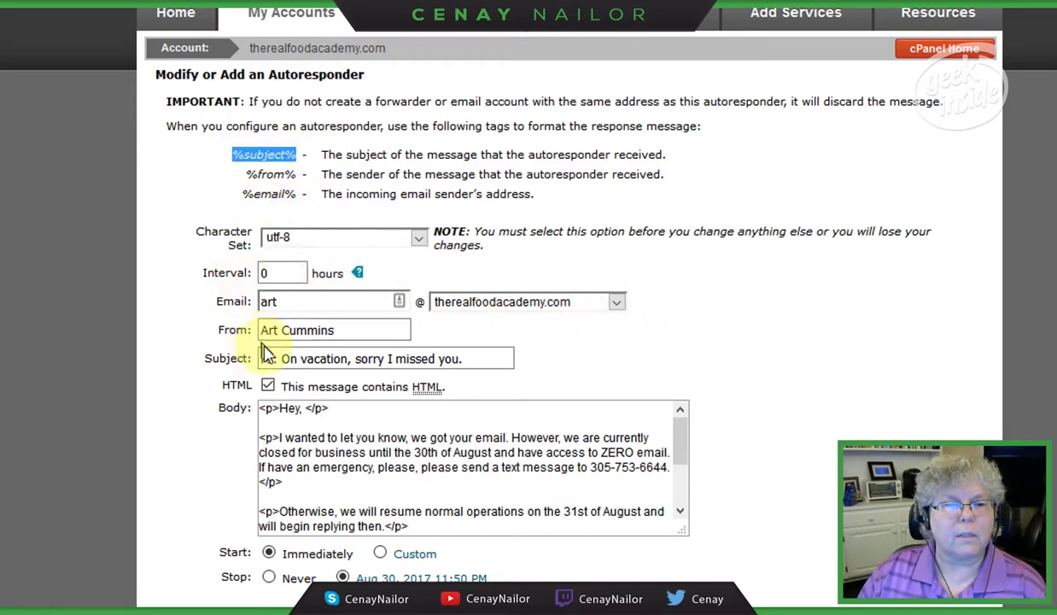
pyautogui.moveTo(283, 358); pyautogui.dragTo(538, 354)
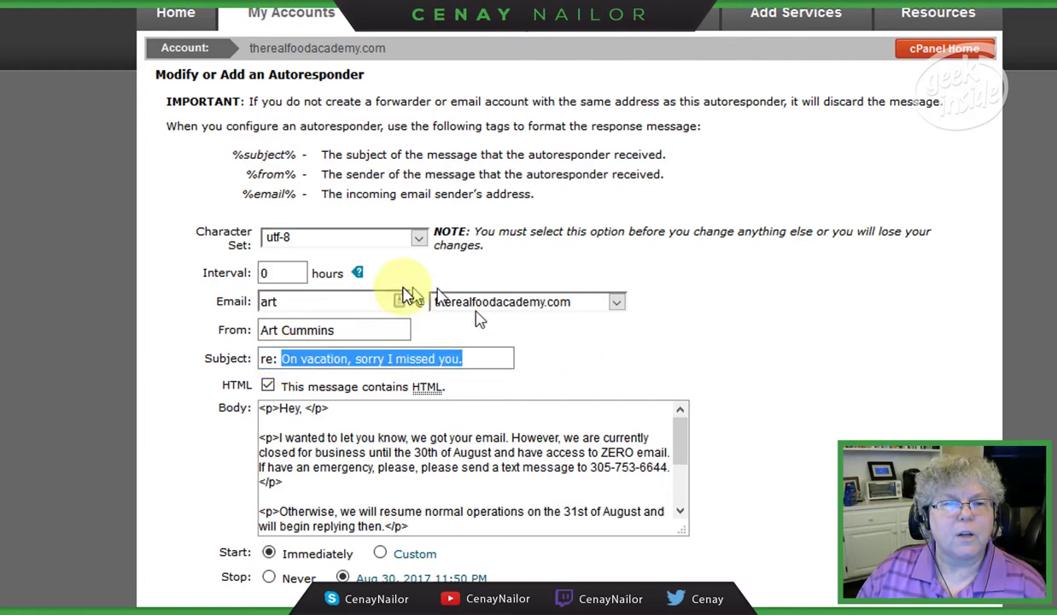
pyautogui.moveTo(231, 155); pyautogui.dragTo(295, 156)
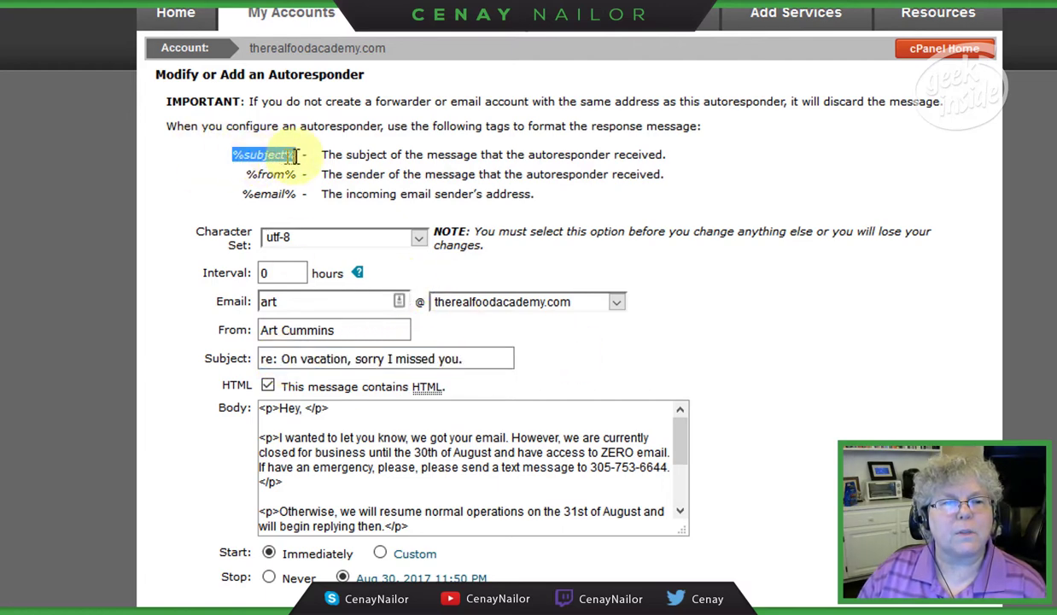
pyautogui.click(298, 358)
pyautogui.click(267, 359)
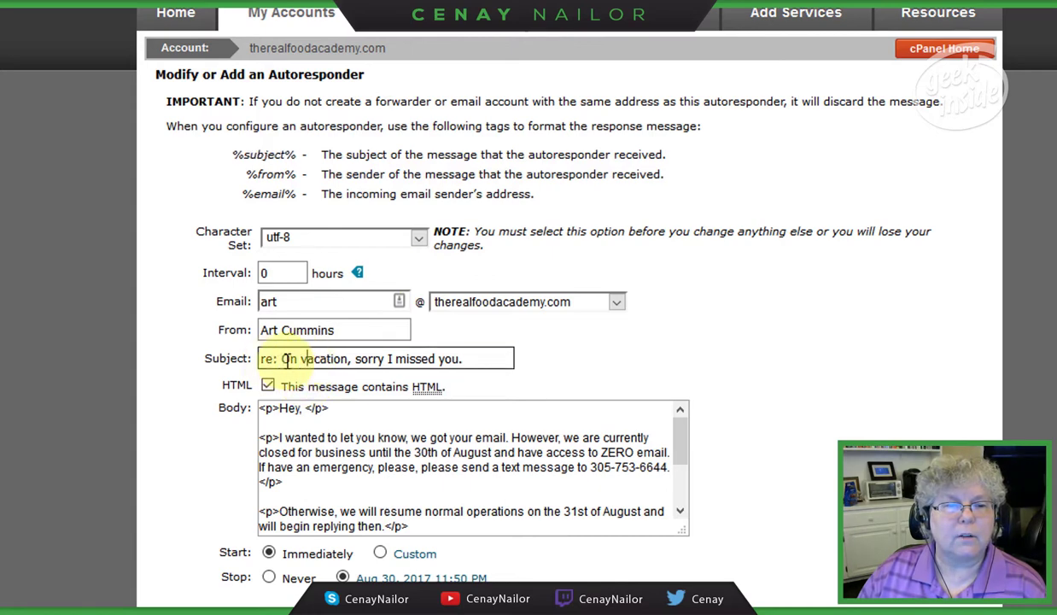
pyautogui.moveTo(285, 359); pyautogui.dragTo(524, 358)
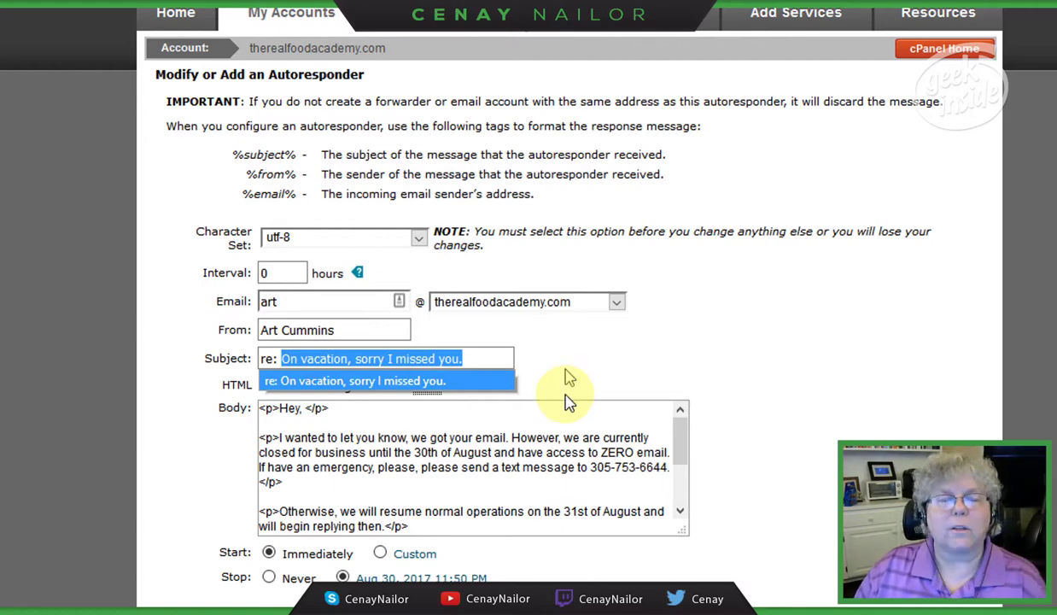
pyautogui.click(457, 471)
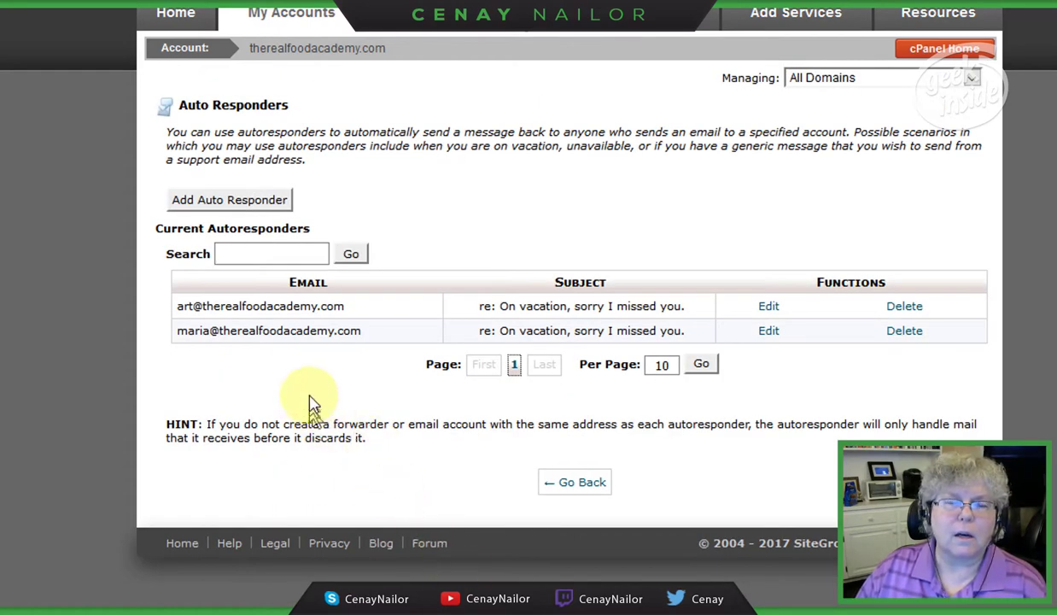
# Step: Open a blank new-autoresponder form and enter 0 in Interval before leaving it
pyautogui.click(232, 201)
pyautogui.click(266, 272)
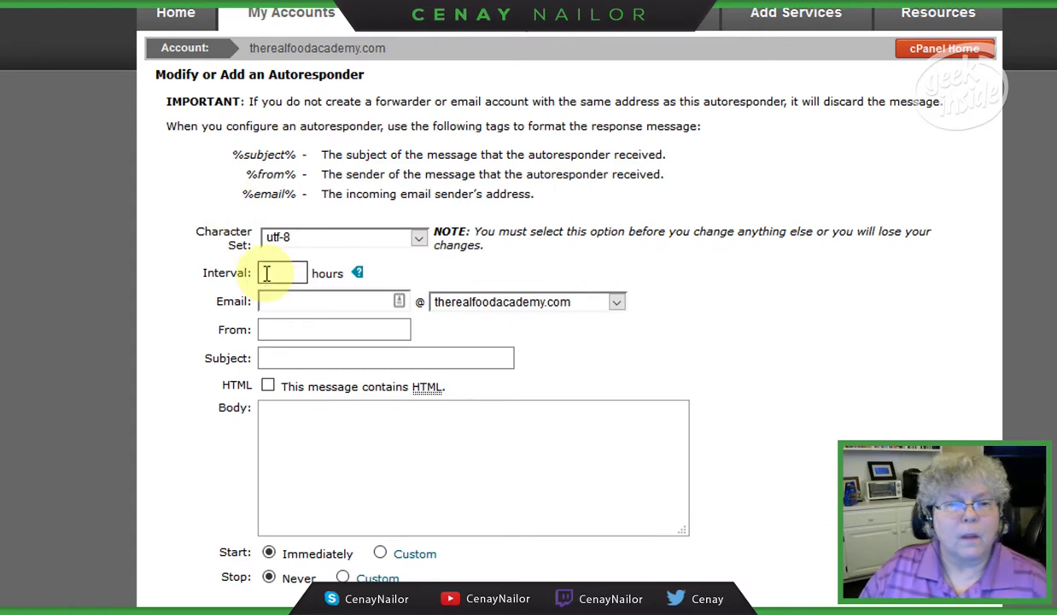
pyautogui.write('0')
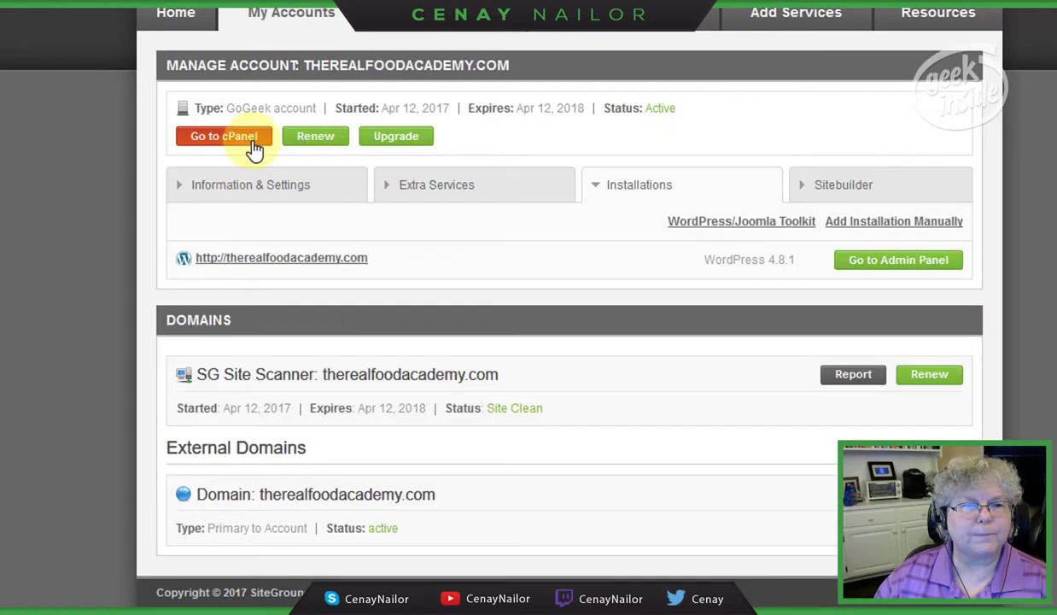
# Step: Review the domain's email accounts and mailbox quota notice, then open the Autoresponders page
pyautogui.click(231, 136)
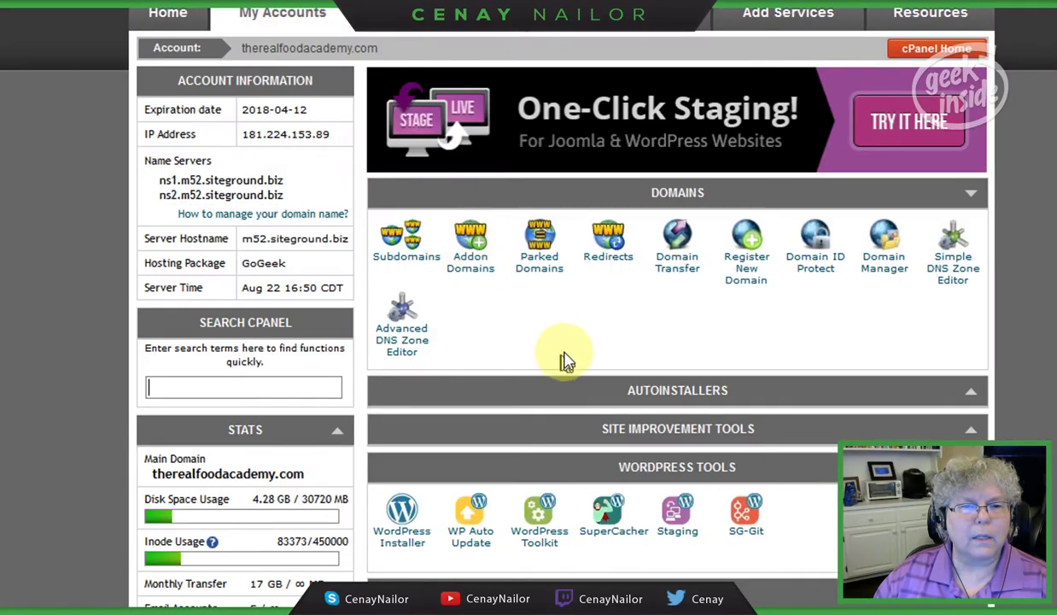
pyautogui.scroll(-3, 554, 392)
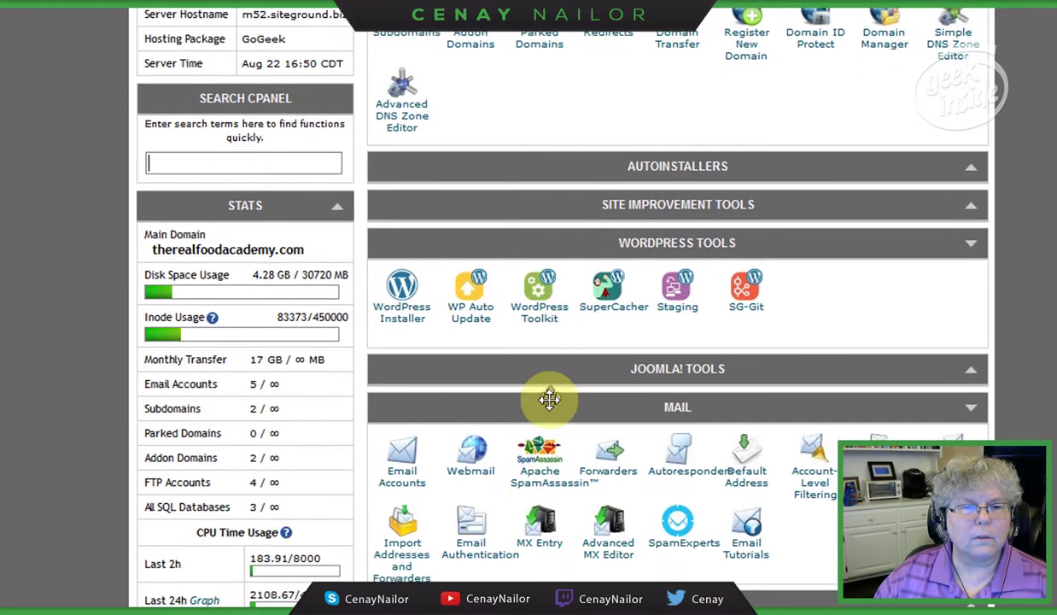
pyautogui.click(403, 471)
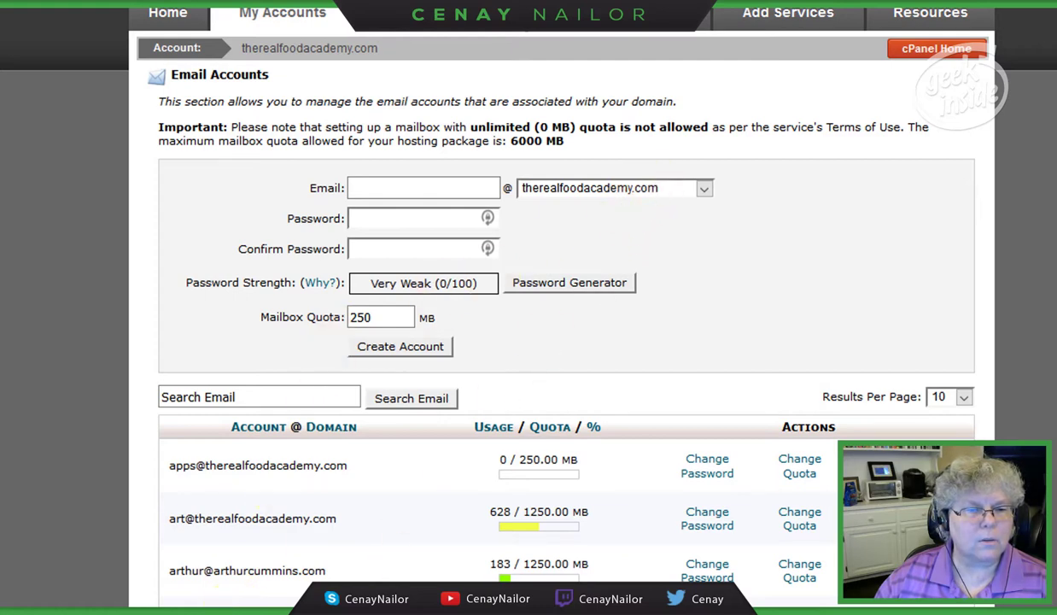
pyautogui.moveTo(175, 604); pyautogui.dragTo(967, 117)
pyautogui.click(680, 101)
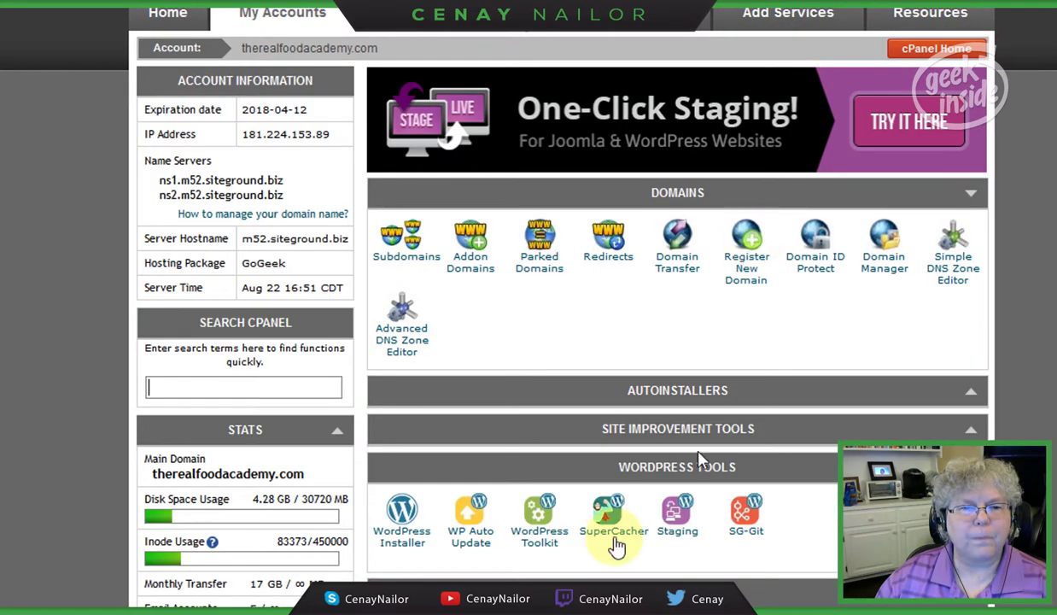
pyautogui.scroll(-3, 647, 513)
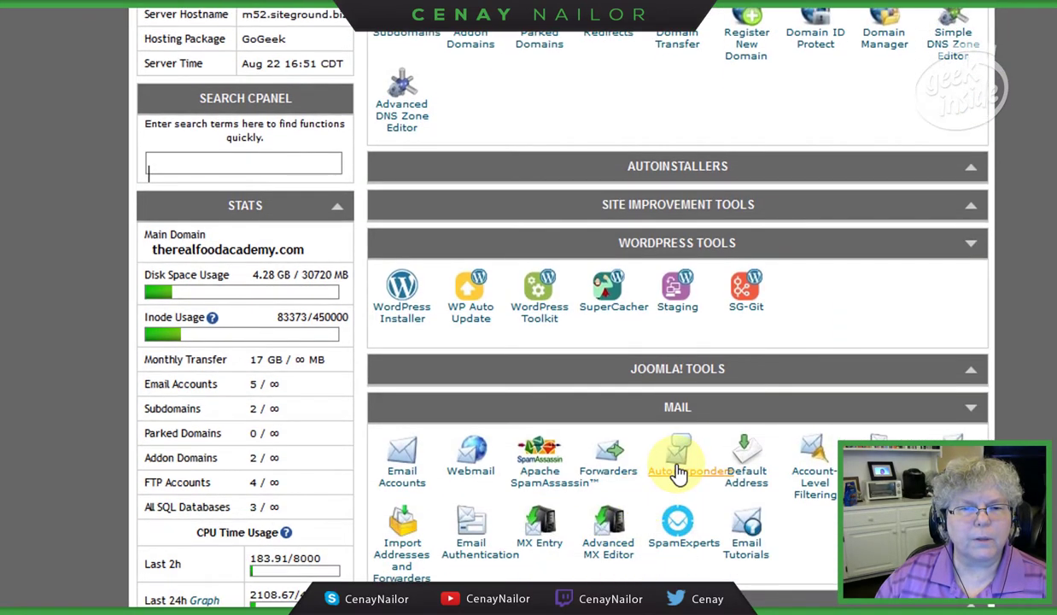
pyautogui.click(679, 465)
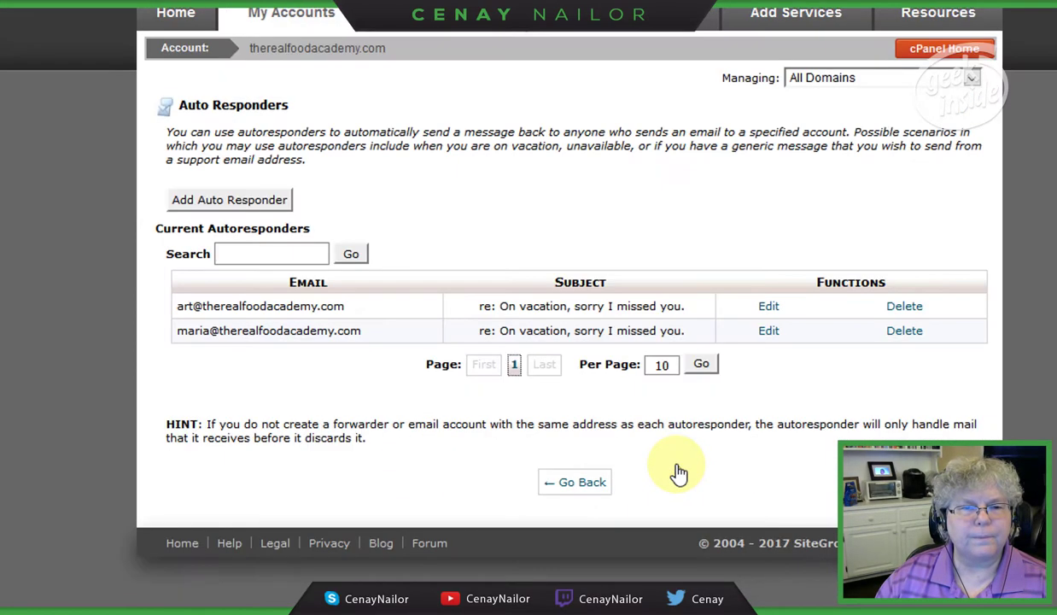
pyautogui.click(266, 202)
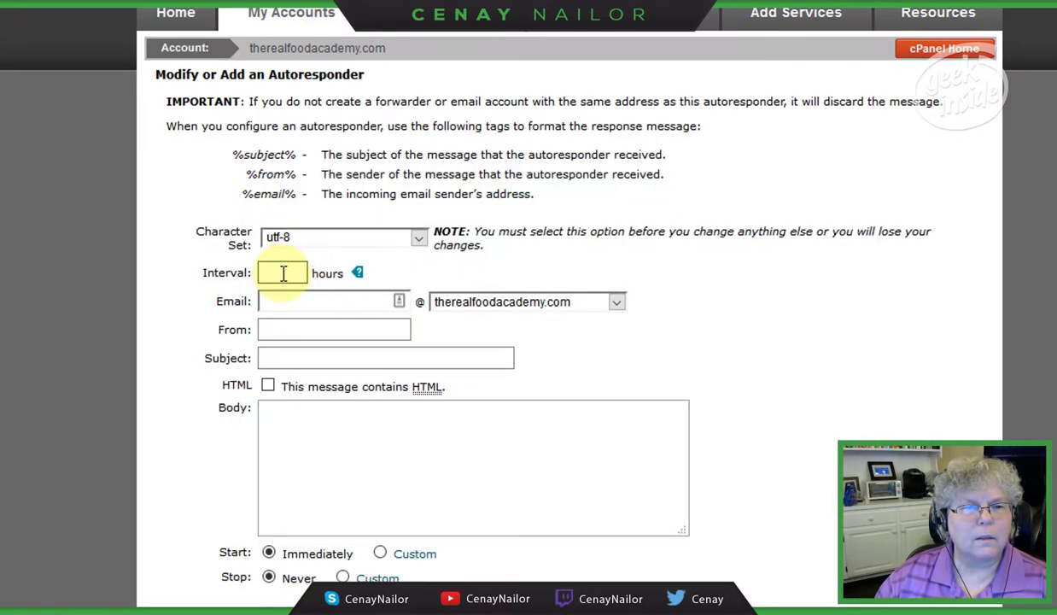
pyautogui.click(283, 274)
pyautogui.write('0')
pyautogui.click(283, 302)
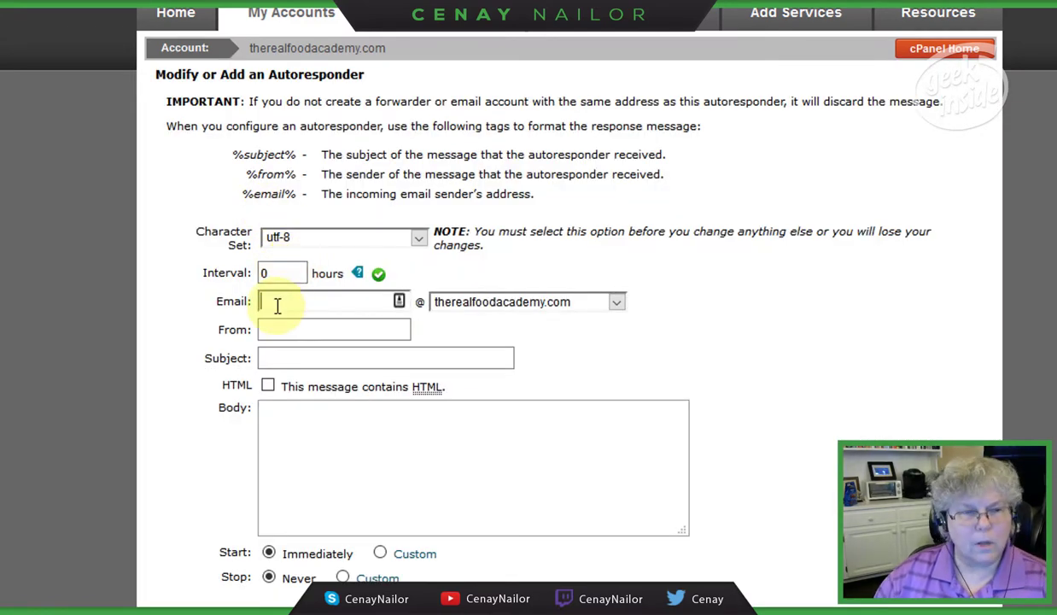
pyautogui.press('Tab')
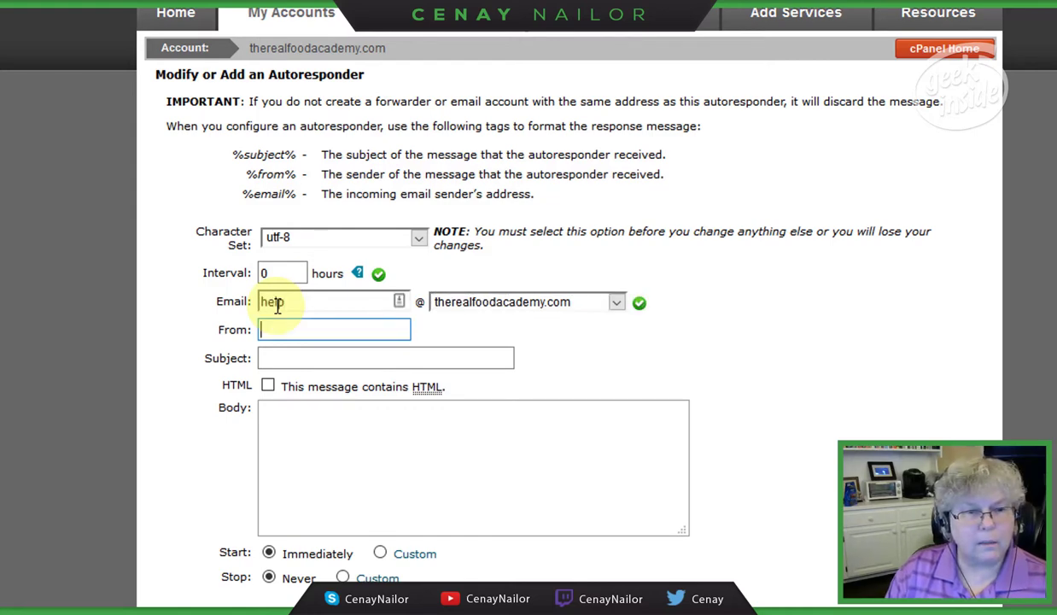
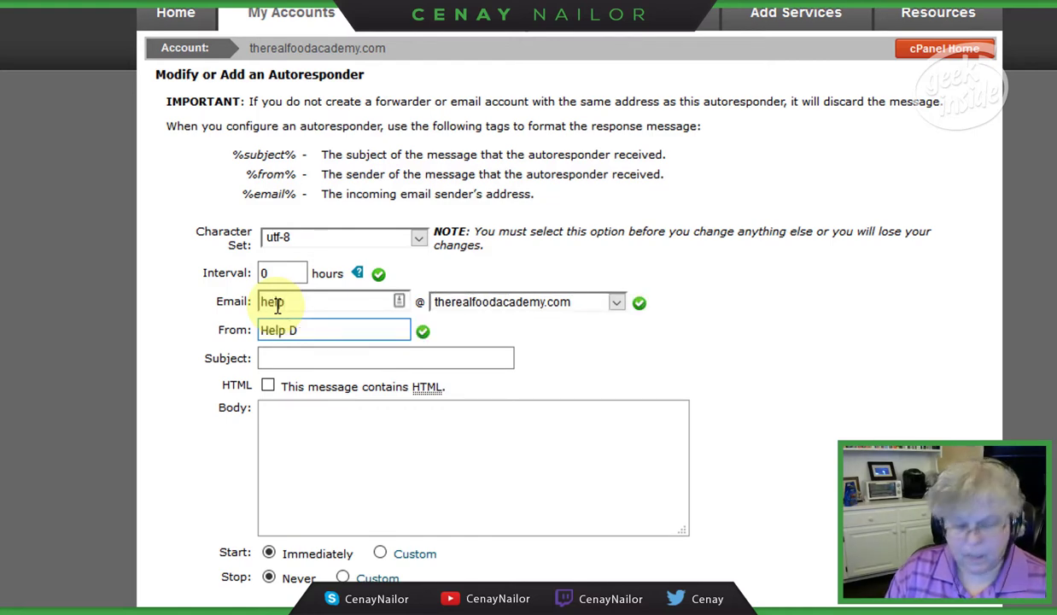
pyautogui.write('esk at TRFA')
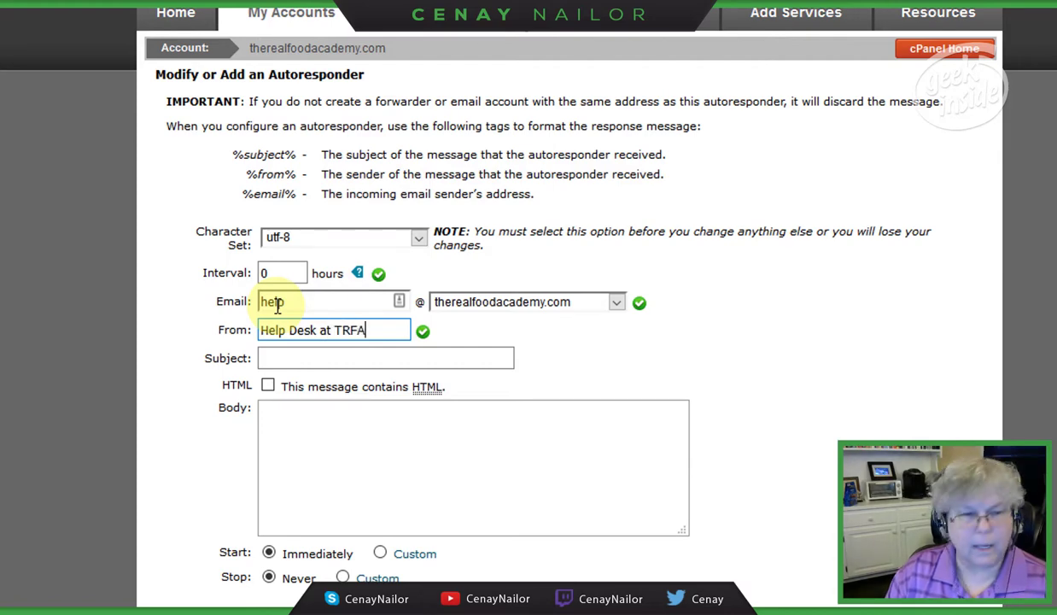
pyautogui.press('Tab')
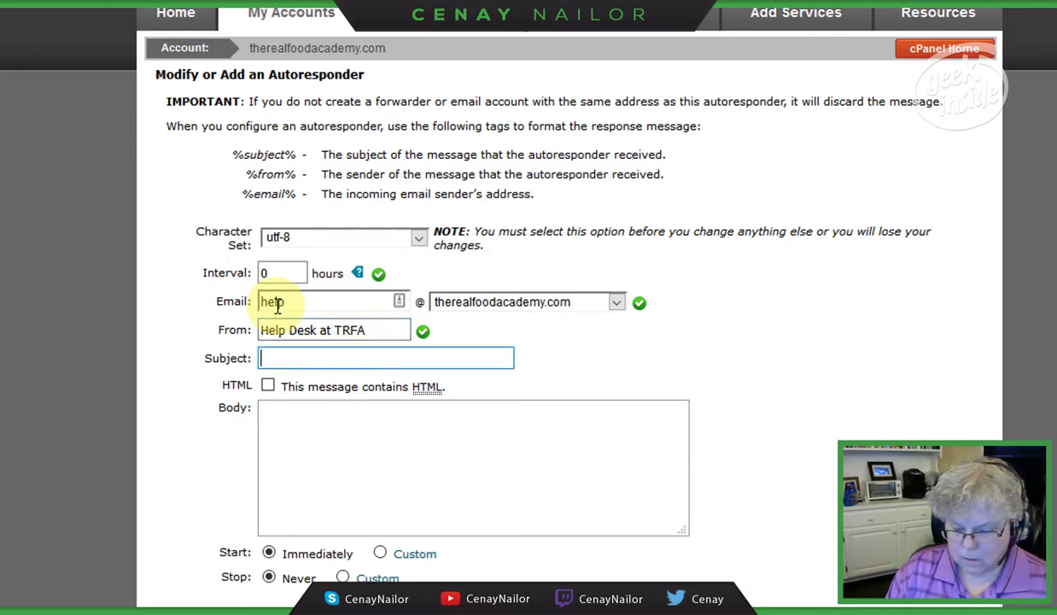
pyautogui.write('re:')
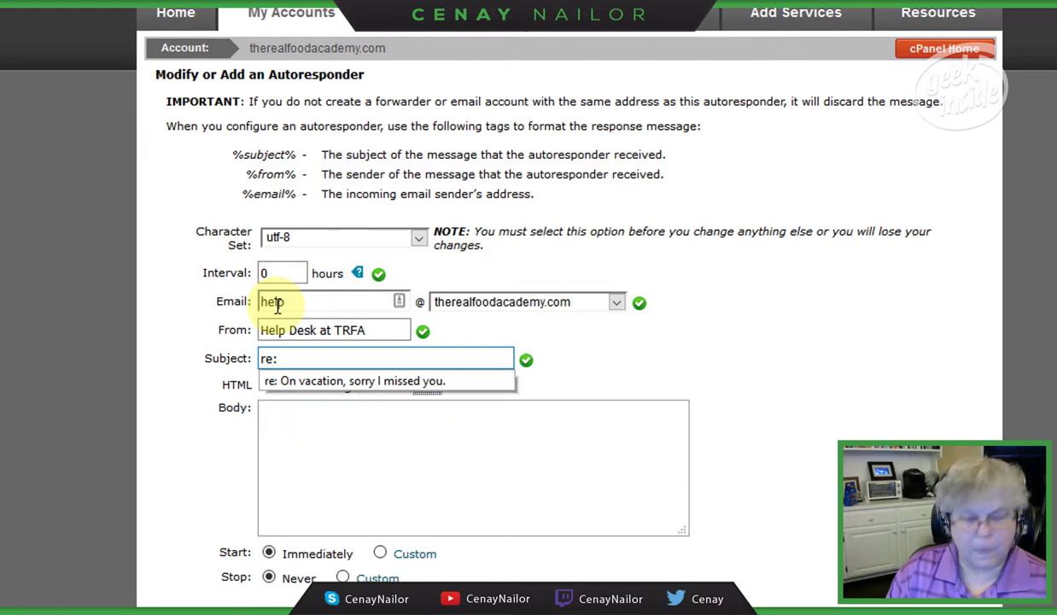
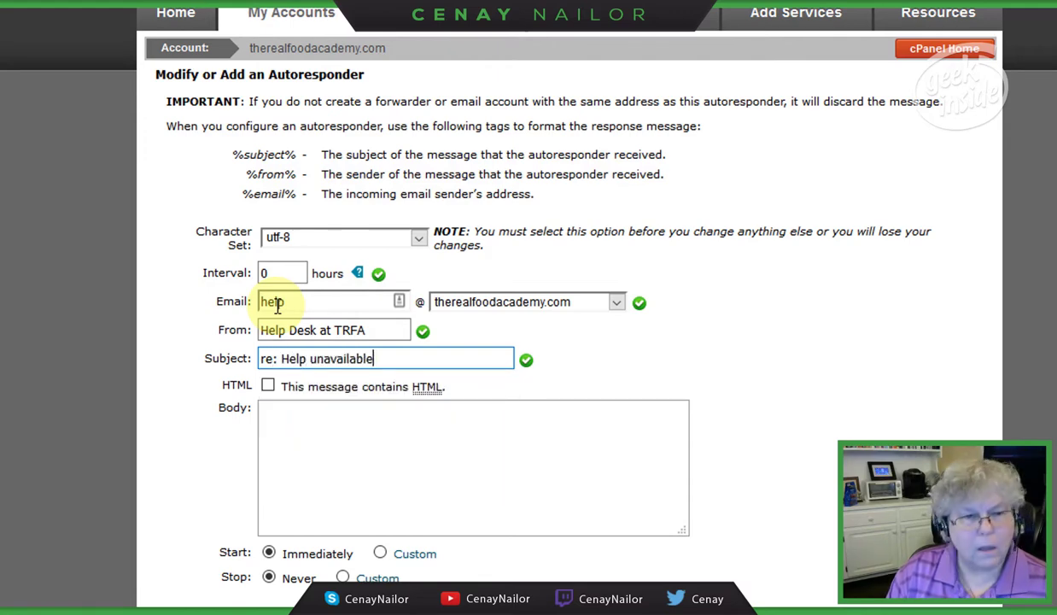
pyautogui.write(' until t')
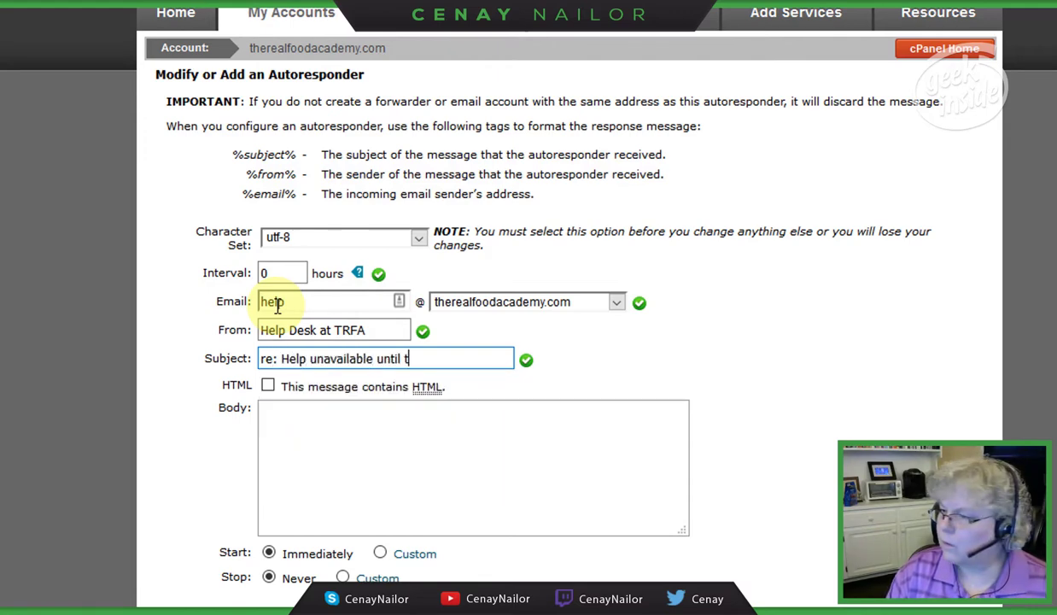
pyautogui.write('he 30th')
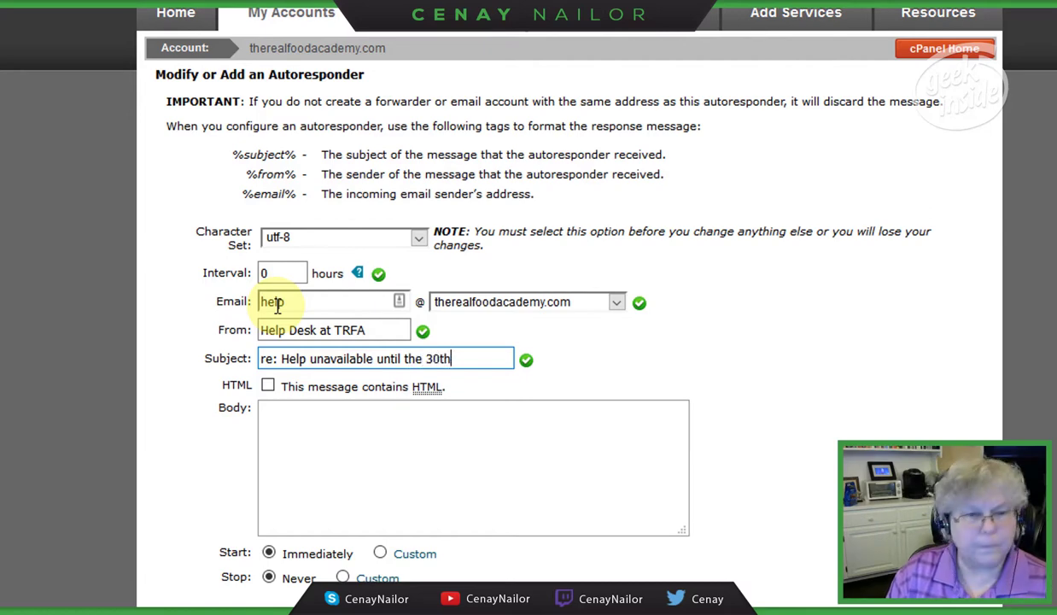
pyautogui.write('.')
pyautogui.press('Tab')
pyautogui.press('Tab')
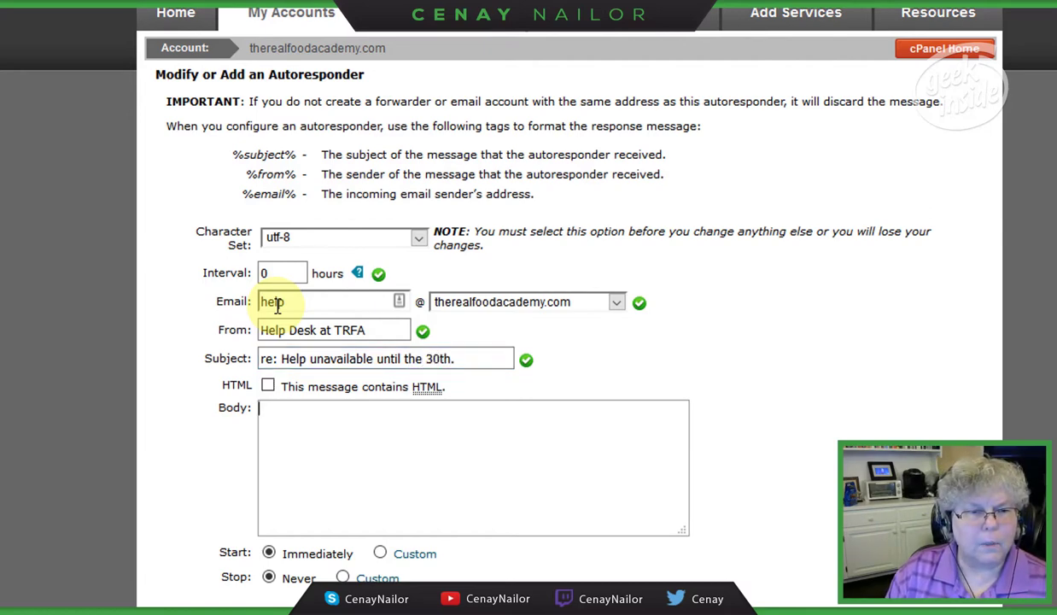
# Step: Paste the prepared closed-until-August-30th message into Body and strip the greeting's paragraph tags
pyautogui.write('Hey there, we')
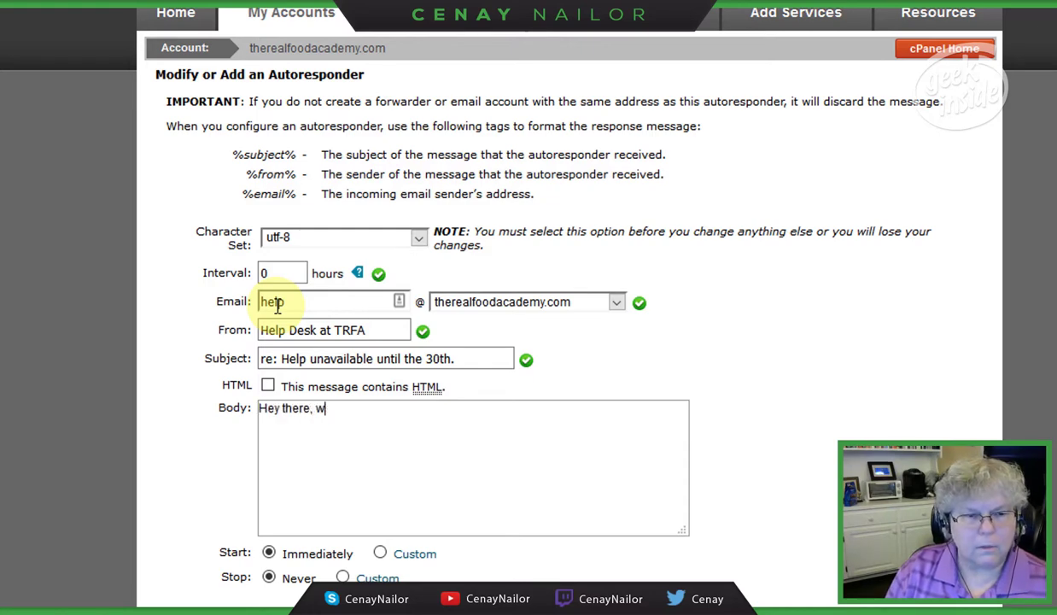
pyautogui.press('BackSpace')
pyautogui.press('BackSpace')
pyautogui.press('BackSpace')
pyautogui.press('BackSpace')
pyautogui.press('BackSpace')
pyautogui.press('BackSpace')
pyautogui.press('BackSpace')
pyautogui.press('BackSpace')
pyautogui.press('BackSpace')
pyautogui.press('BackSpace')
pyautogui.hotkey('ctrl', 'v')
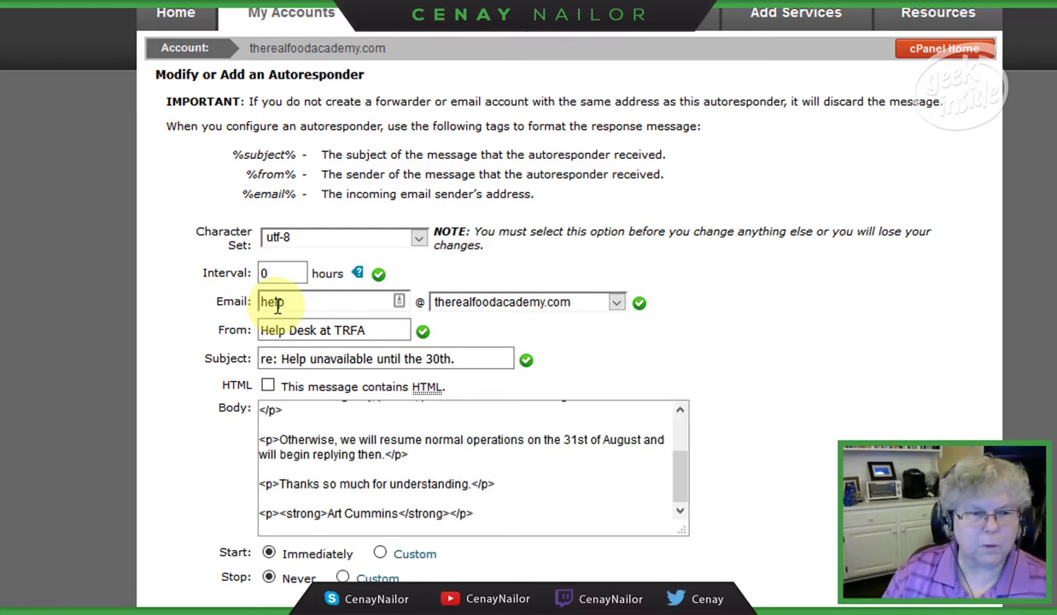
pyautogui.hotkey('ctrl', 'Home')
pyautogui.press('Delete')
pyautogui.press('Delete')
pyautogui.press('Delete')
pyautogui.press('End')
pyautogui.press('BackSpace')
pyautogui.press('BackSpace')
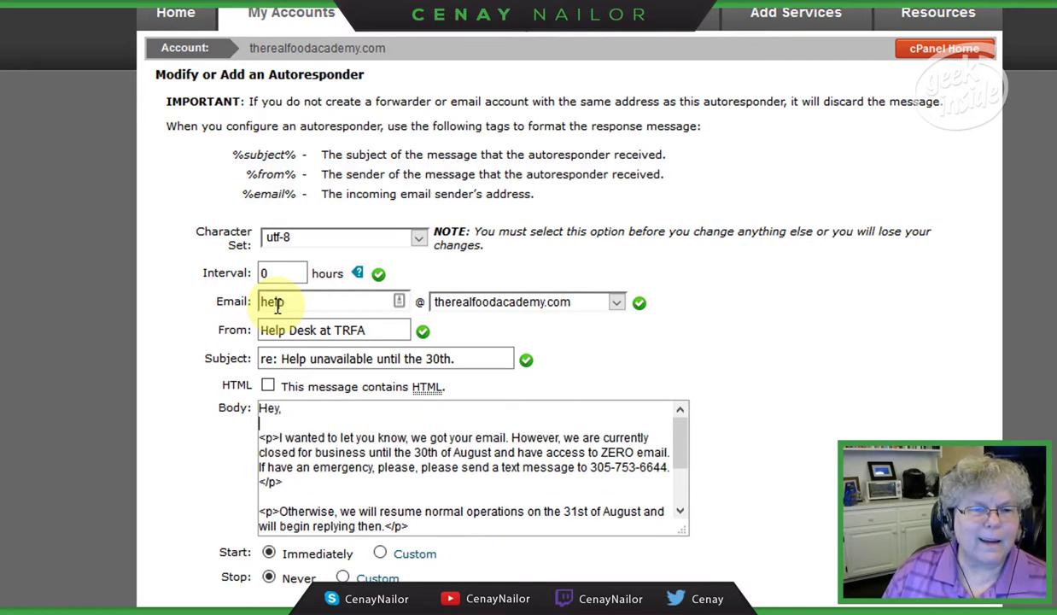
# Step: Remove the <p> and </p> tags around the first paragraph and the Otherwise paragraph
pyautogui.press('Delete')
pyautogui.press('Delete')
pyautogui.press('Delete')
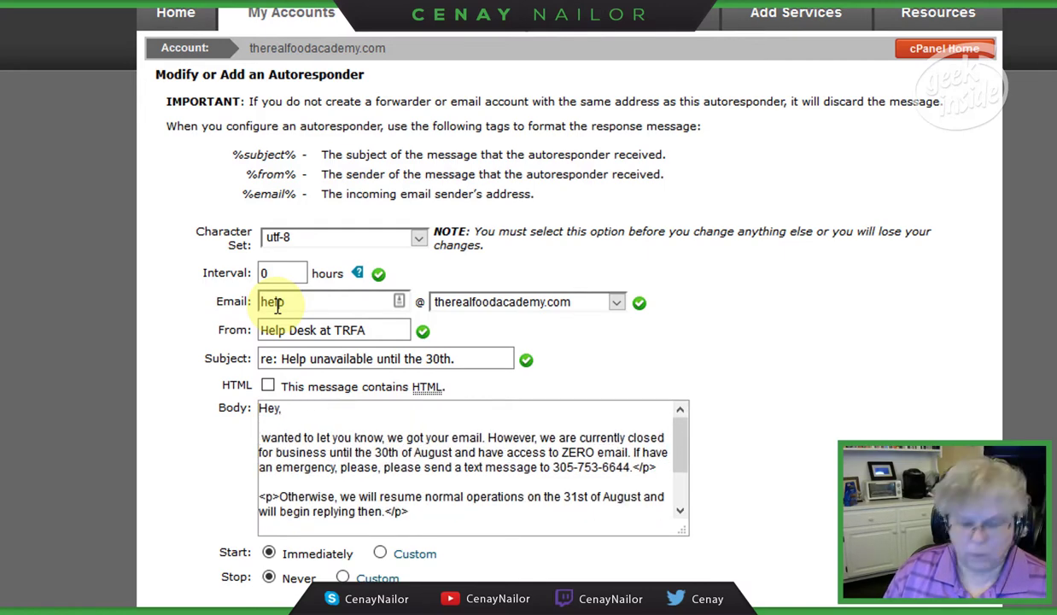
pyautogui.write('I')
pyautogui.press('Down')
pyautogui.press('Down')
pyautogui.press('End')
pyautogui.press('BackSpace')
pyautogui.press('BackSpace')
pyautogui.press('BackSpace')
pyautogui.press('BackSpace')
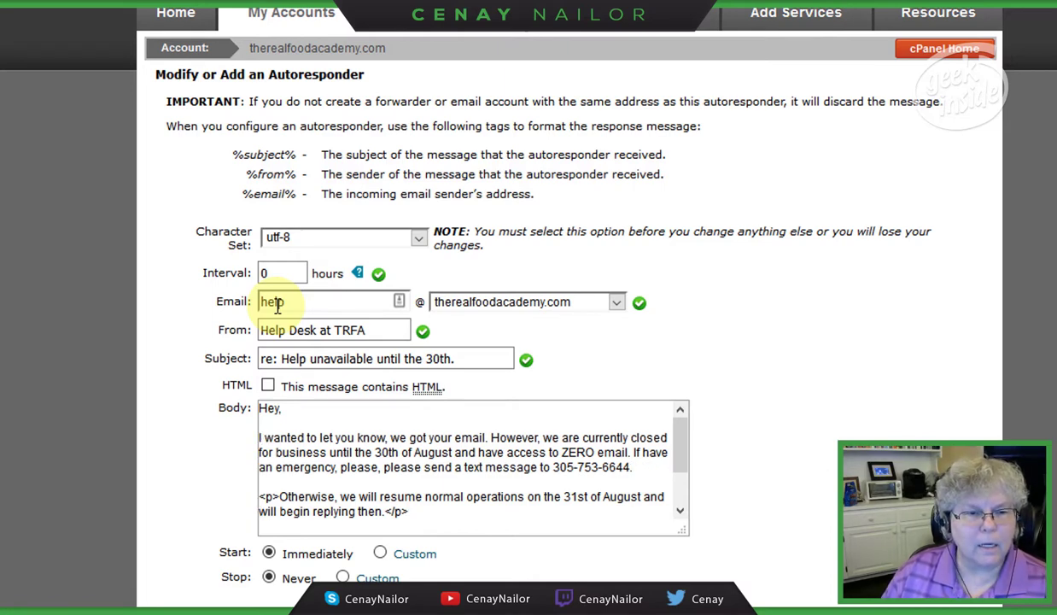
pyautogui.press('Delete')
pyautogui.press('Delete')
pyautogui.press('Delete')
pyautogui.press('Delete')
pyautogui.write('O')
pyautogui.press('End')
pyautogui.press('BackSpace')
pyautogui.press('BackSpace')
pyautogui.press('BackSpace')
pyautogui.press('BackSpace')
# Step: Remove the paragraph and bold tags from the Thanks line and the signature
pyautogui.press('Down')
pyautogui.press('Down')
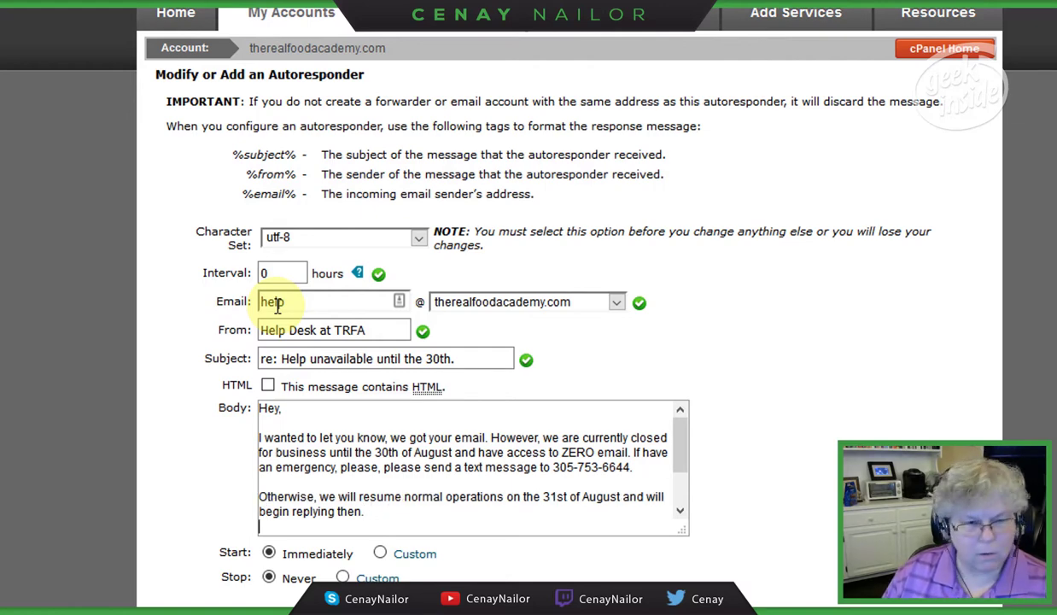
pyautogui.press('Delete')
pyautogui.press('Delete')
pyautogui.press('Delete')
pyautogui.press('Delete')
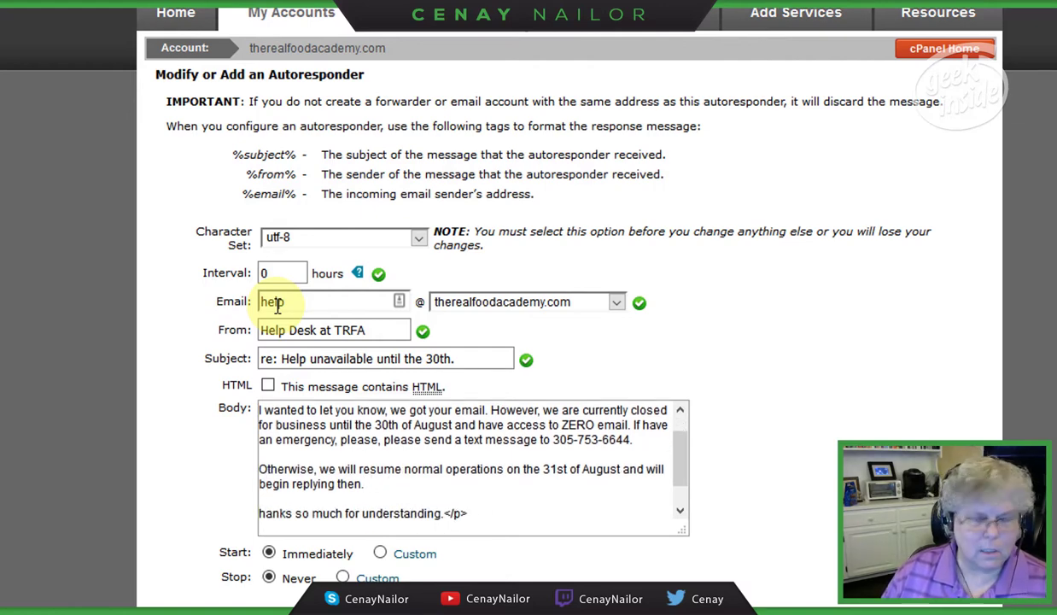
pyautogui.write('T')
pyautogui.press('End')
pyautogui.press('BackSpace')
pyautogui.press('BackSpace')
pyautogui.press('BackSpace')
pyautogui.press('BackSpace')
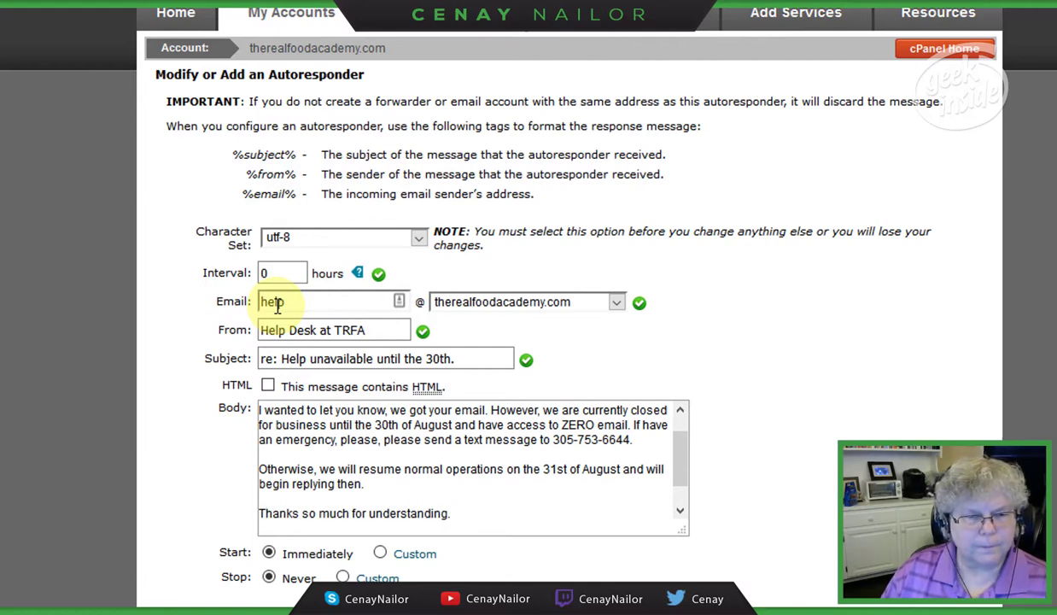
pyautogui.press('Down')
pyautogui.press('Down')
pyautogui.press('Home')
pyautogui.press('Delete')
pyautogui.press('Delete')
pyautogui.press('Delete')
pyautogui.press('Delete')
pyautogui.press('Delete')
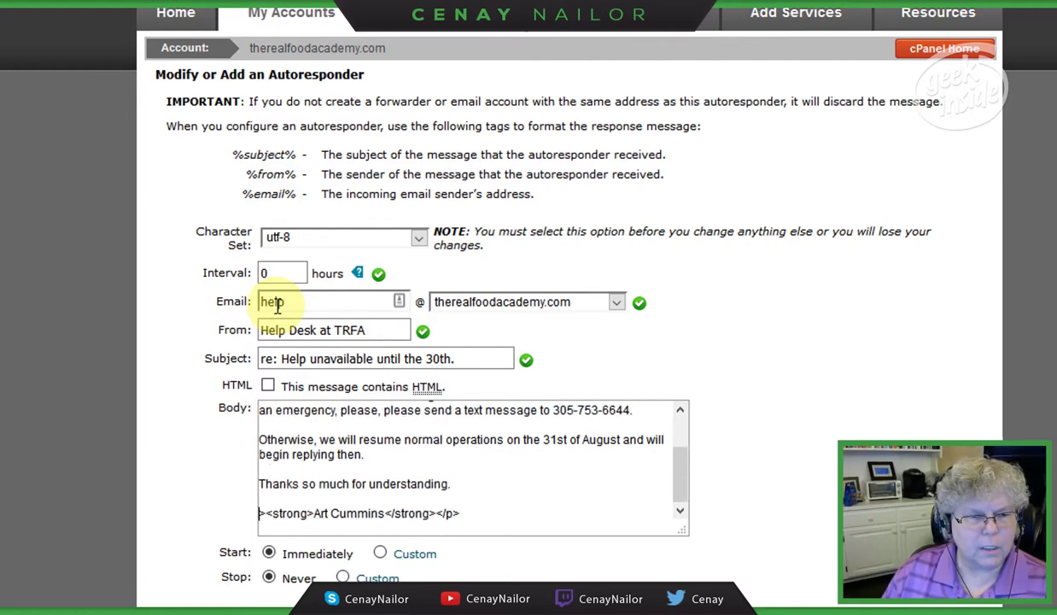
pyautogui.press('Delete')
pyautogui.press('Delete')
pyautogui.press('Delete')
pyautogui.press('Delete')
pyautogui.press('Delete')
pyautogui.press('Delete')
pyautogui.press('End')
pyautogui.press('BackSpace')
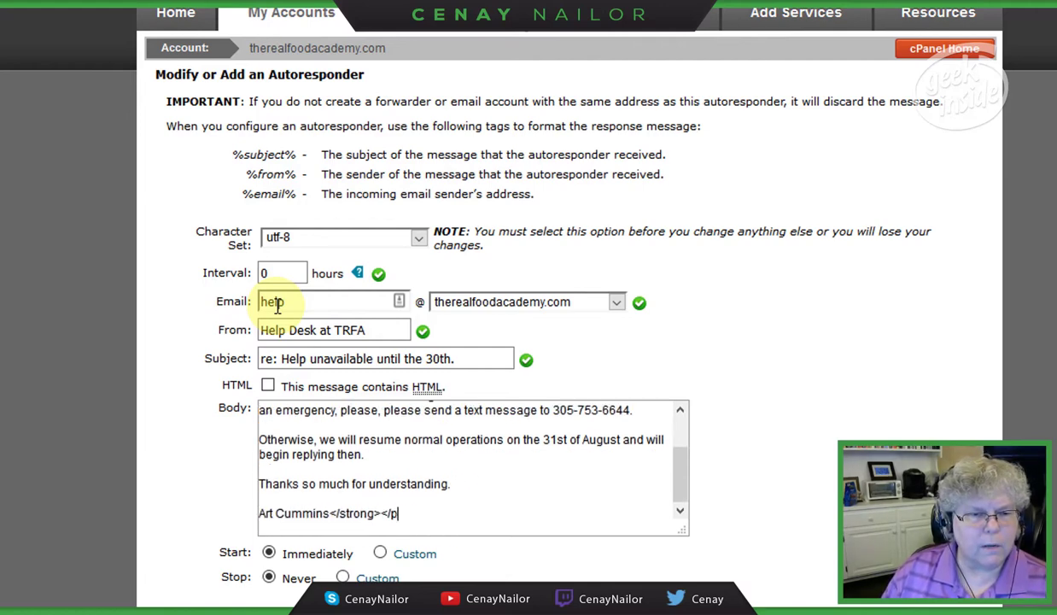
pyautogui.press('BackSpace')
pyautogui.press('BackSpace')
pyautogui.press('BackSpace')
pyautogui.press('BackSpace')
pyautogui.press('BackSpace')
pyautogui.press('BackSpace')
pyautogui.press('BackSpace')
pyautogui.press('BackSpace')
pyautogui.press('BackSpace')
pyautogui.press('BackSpace')
pyautogui.press('BackSpace')
pyautogui.press('BackSpace')
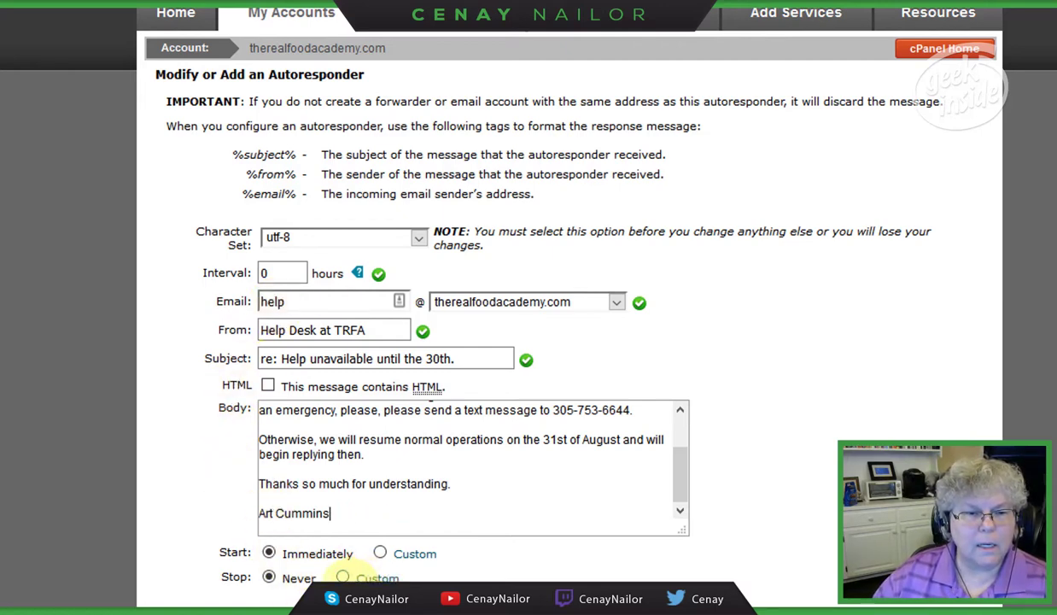
# Step: Set a custom stop of Aug 30, 2017 at 11:51 PM and create the autoresponder
pyautogui.click(343, 576)
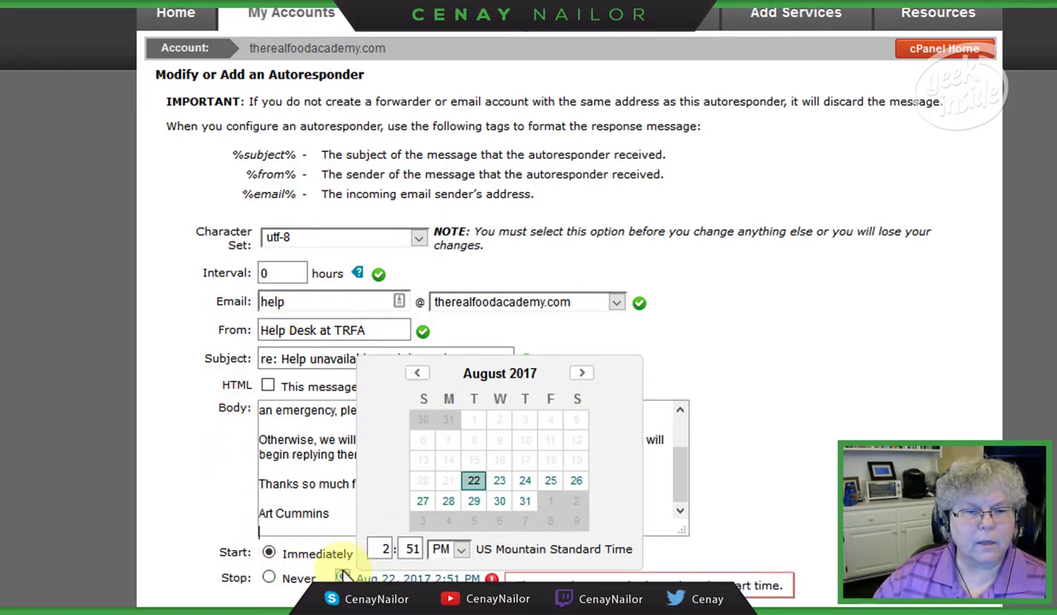
pyautogui.click(500, 502)
pyautogui.click(381, 548)
pyautogui.write('1')
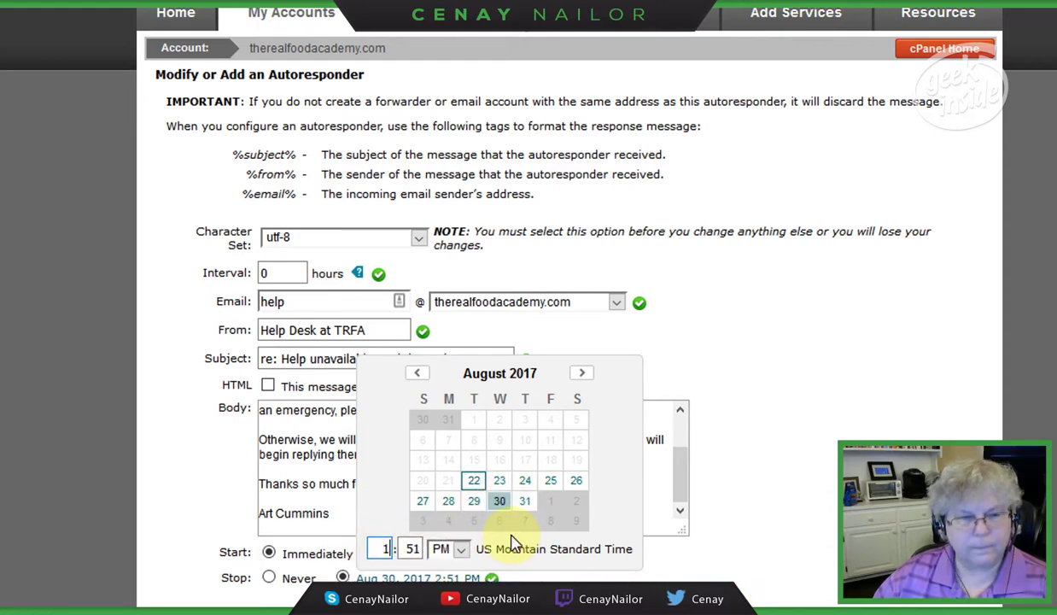
pyautogui.write('1')
pyautogui.click(585, 579)
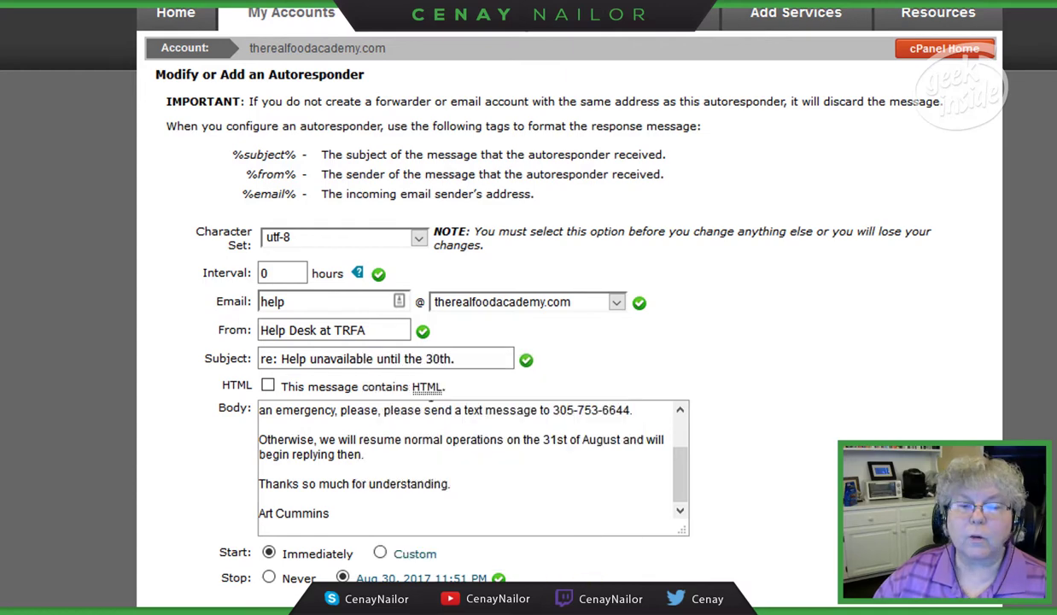